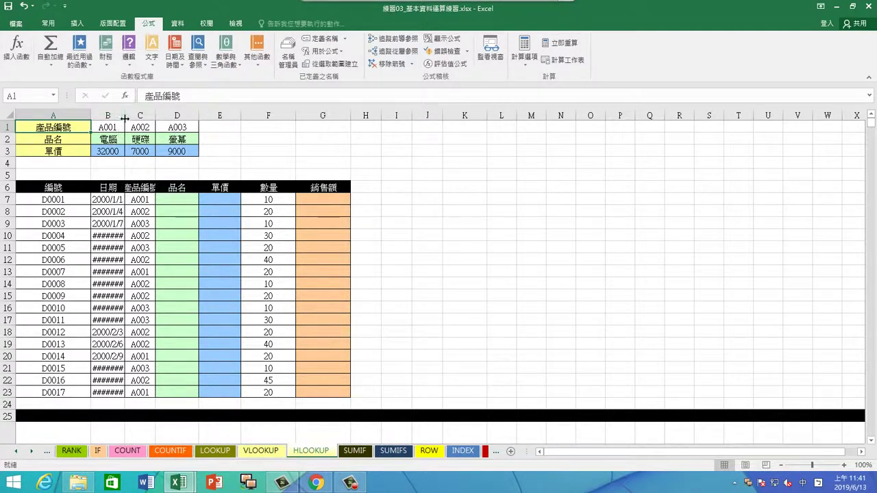
Step: Widen column B to fit the dates, and with the product range B1:D3 selected, review the workbook's existing defined names
drag(124, 116, 136, 115)
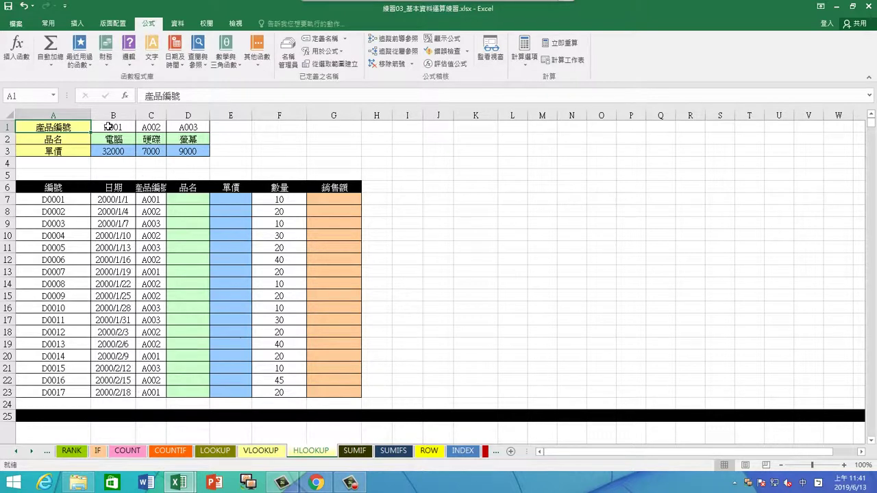
drag(109, 126, 182, 151)
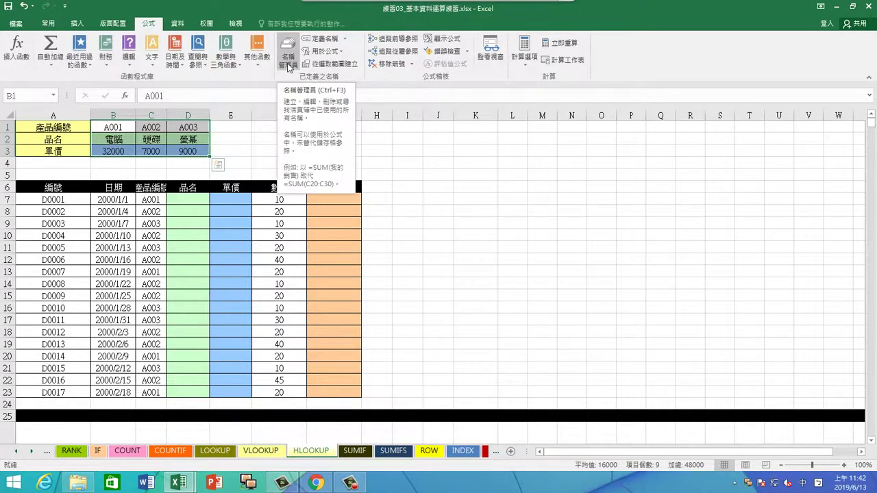
click(288, 66)
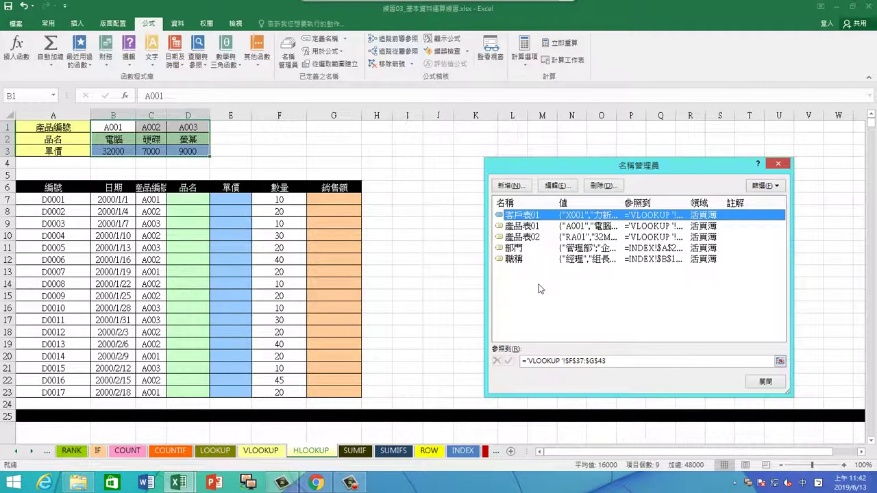
click(756, 385)
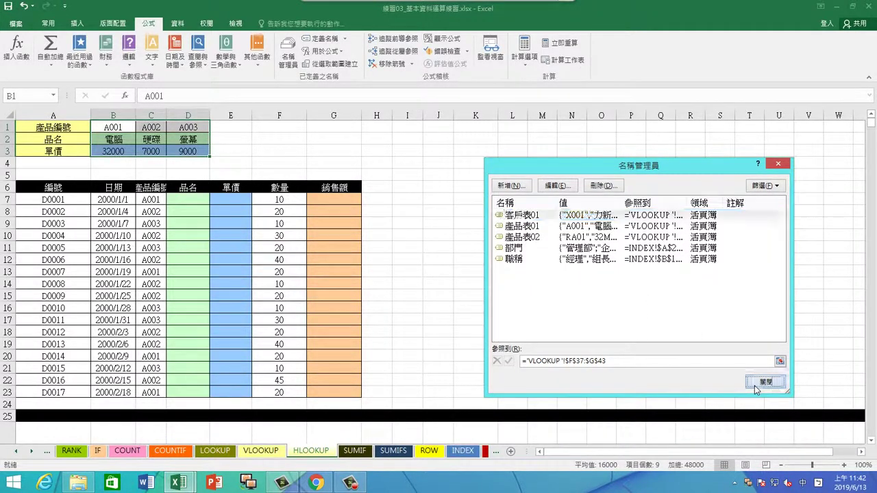
Step: Define the workbook-wide name 產品表03 for the product table range B1:D3 on the HLOOKUP sheet
click(326, 40)
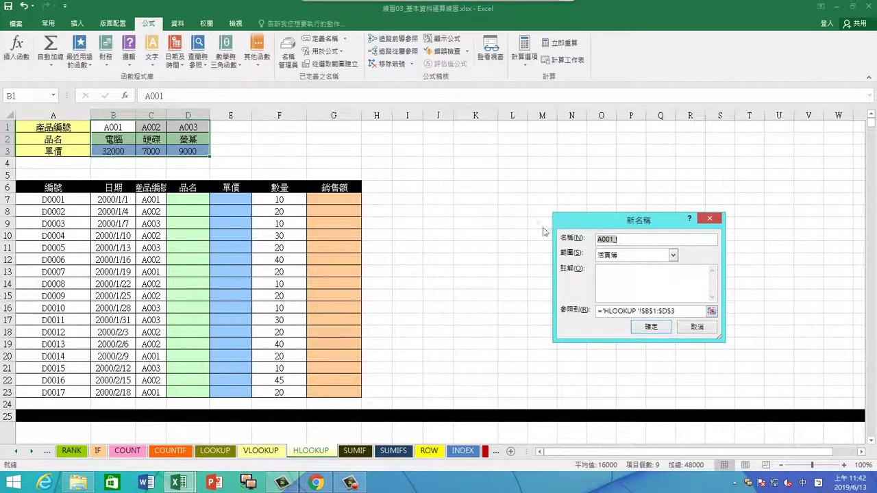
drag(556, 220, 331, 163)
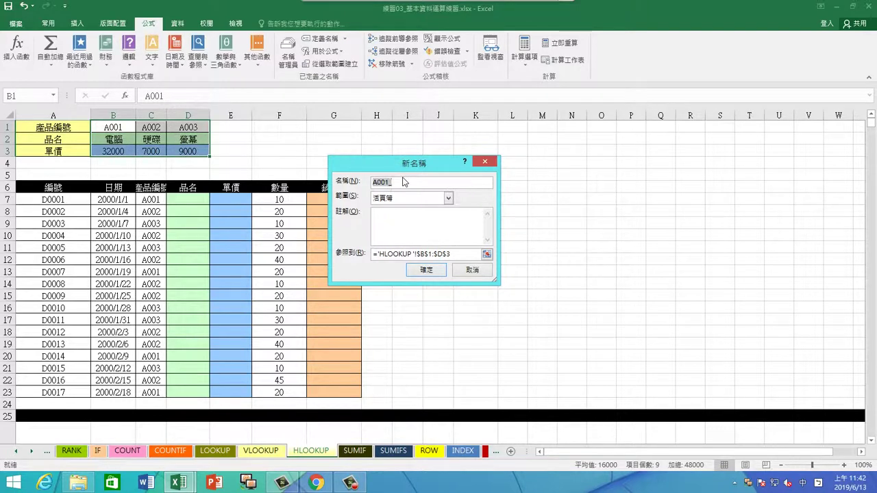
text(劃品編)
key(BackSpace)
text(別)
text(03)
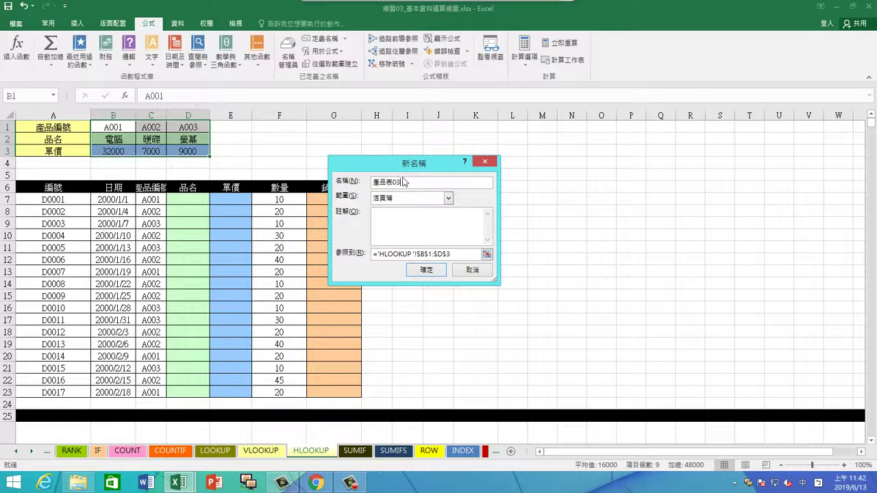
click(423, 272)
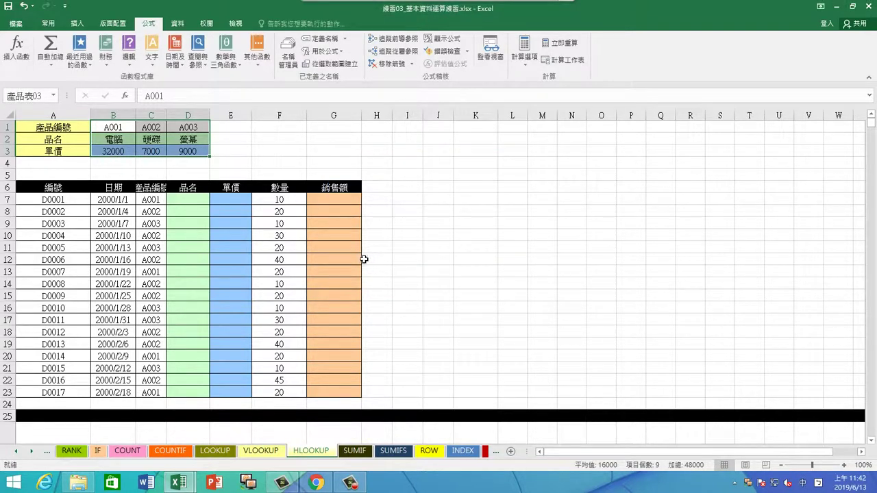
Step: Widen column C so that the 產品編號 heading fits
click(189, 200)
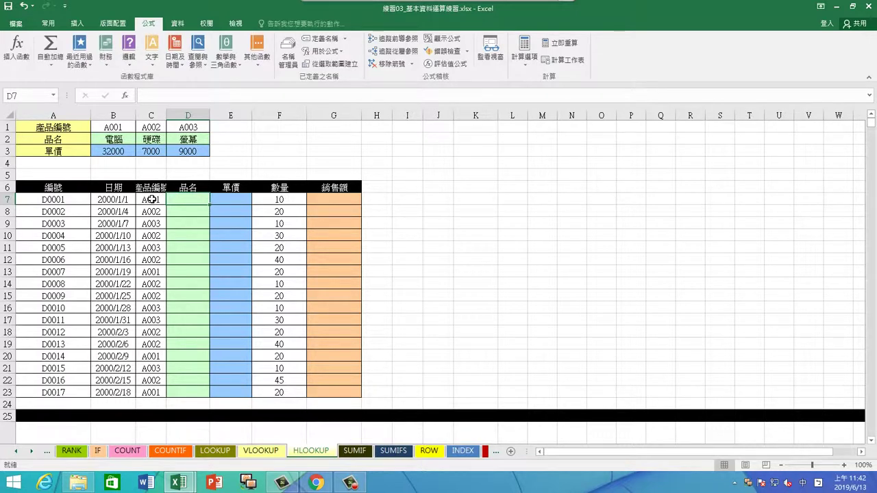
drag(166, 116, 180, 116)
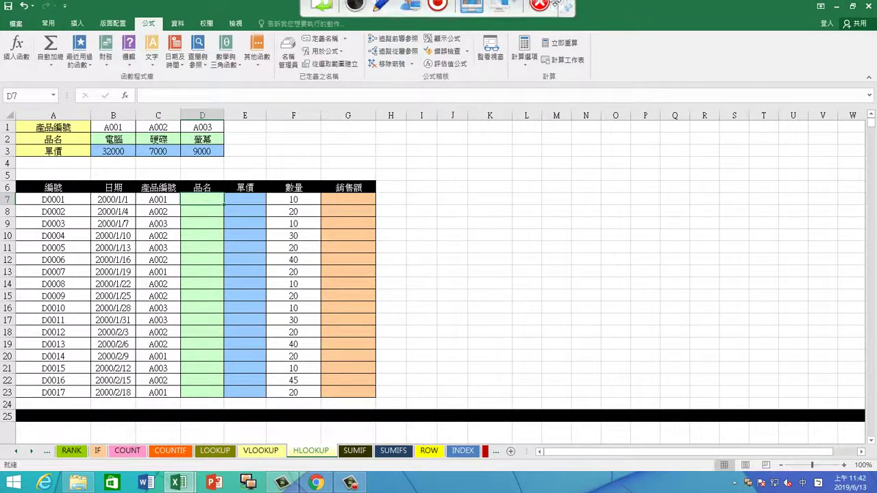
Step: Stop broadcasting the screen to the class, pause the recording, and restart the screen broadcast from TRBS10.0
click(539, 11)
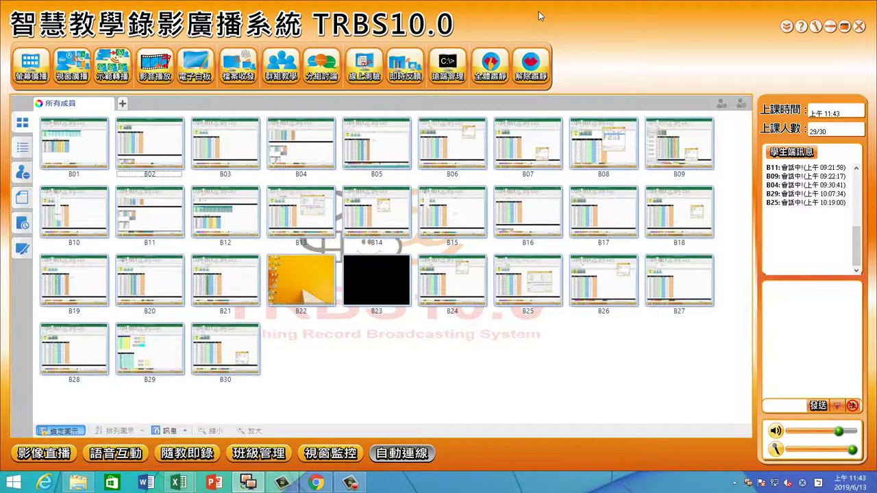
click(351, 483)
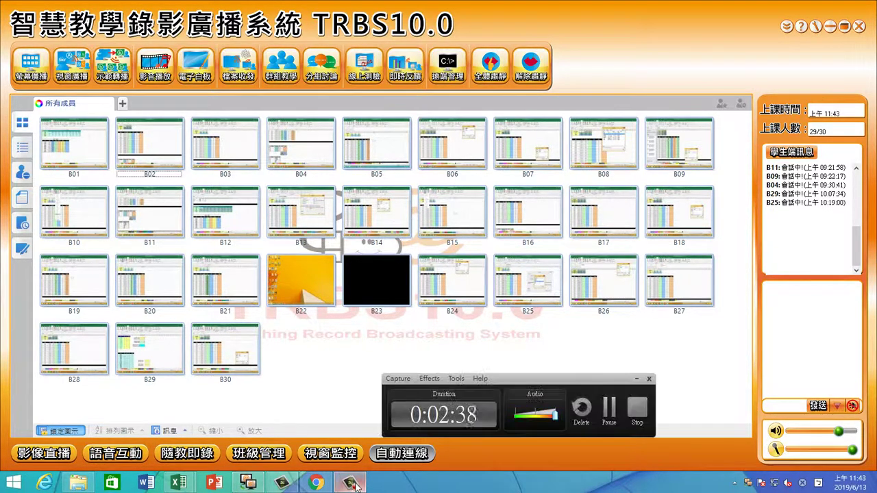
click(609, 410)
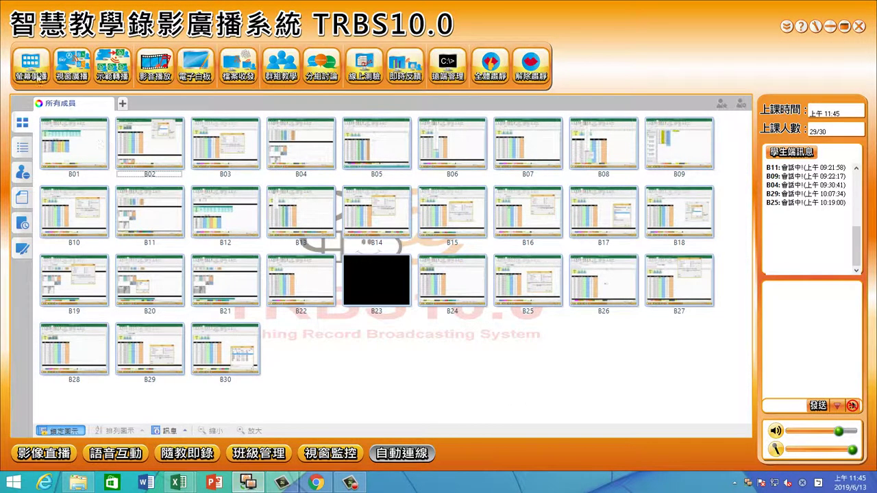
click(35, 72)
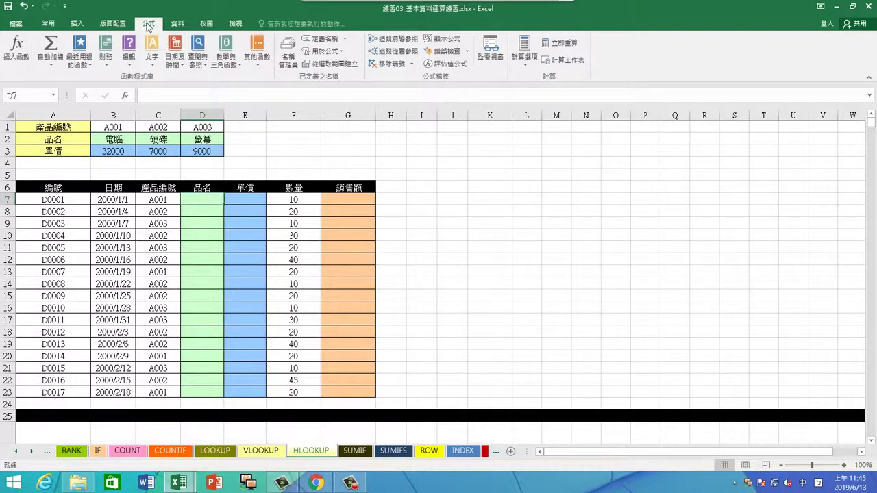
Step: Insert an HLOOKUP function in D7 with C7 as the lookup value and the name 產品表03 as the table array
click(197, 61)
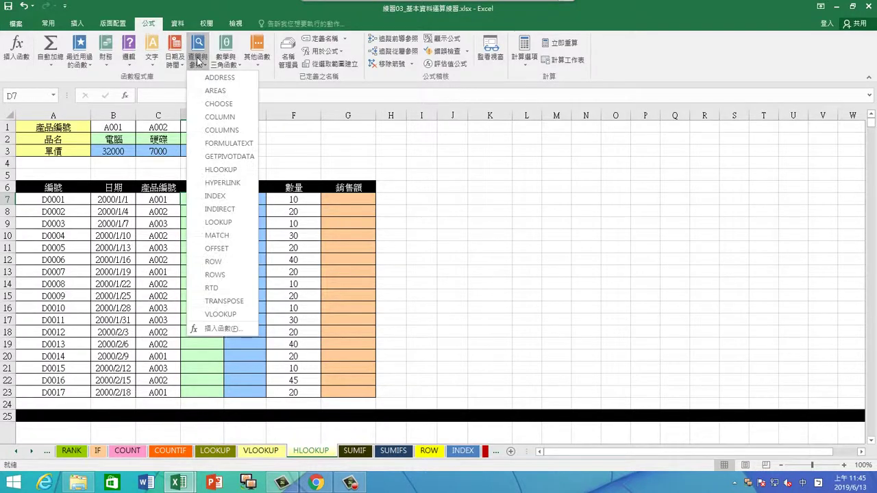
click(239, 176)
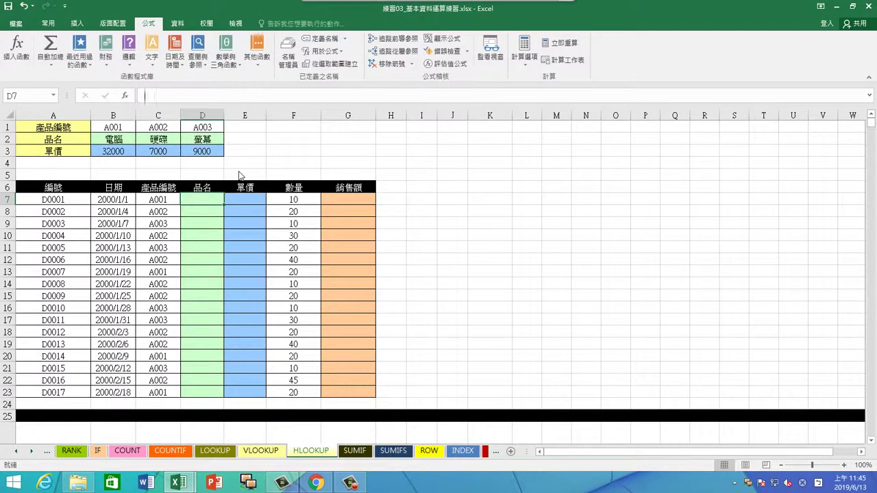
drag(276, 176, 414, 193)
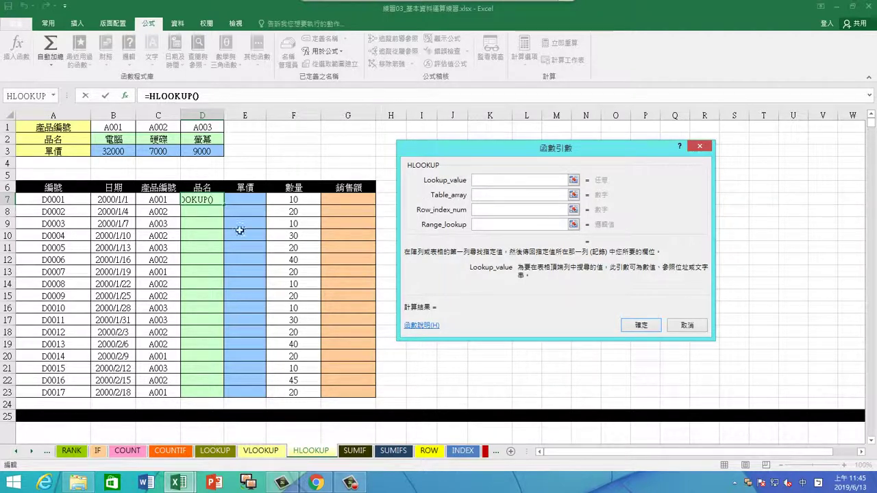
click(159, 199)
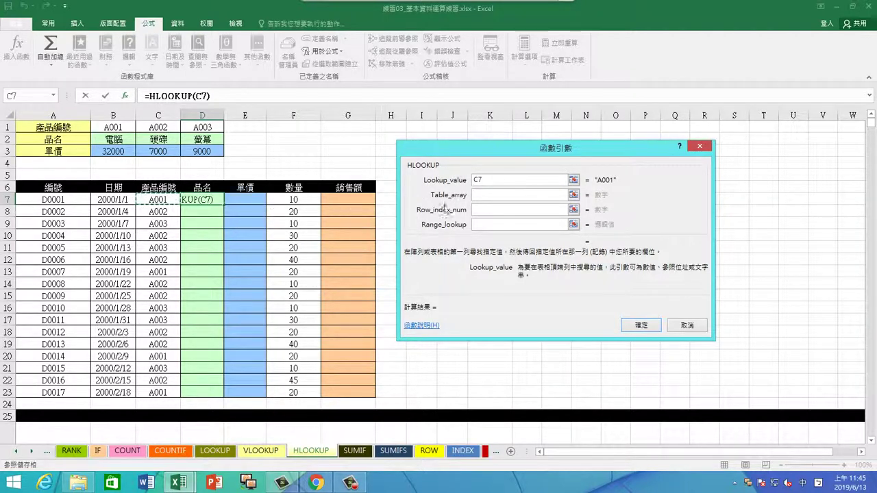
click(483, 195)
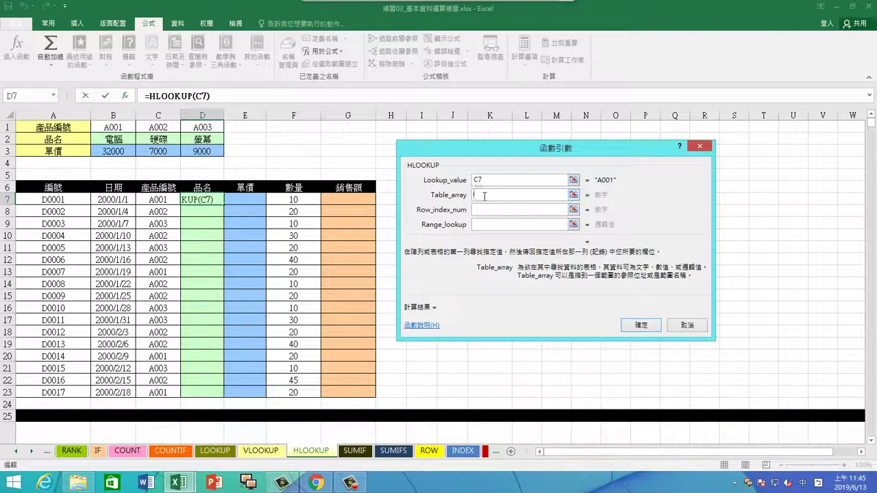
key(F3)
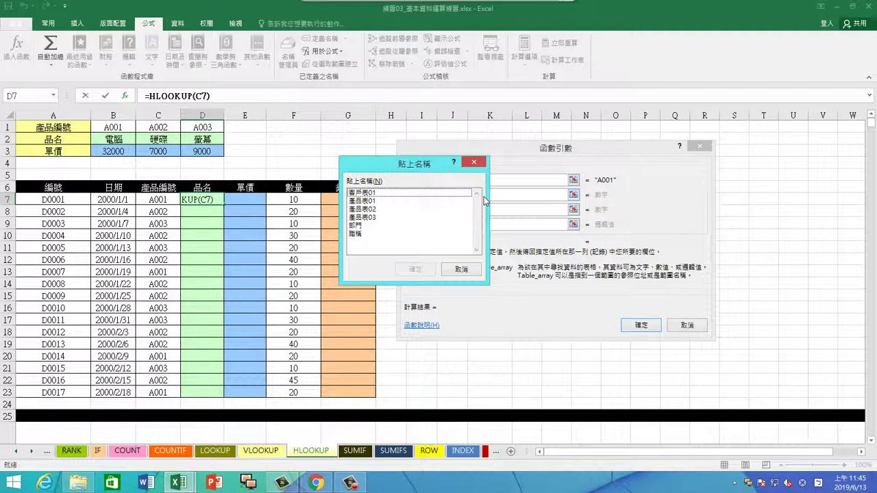
click(372, 218)
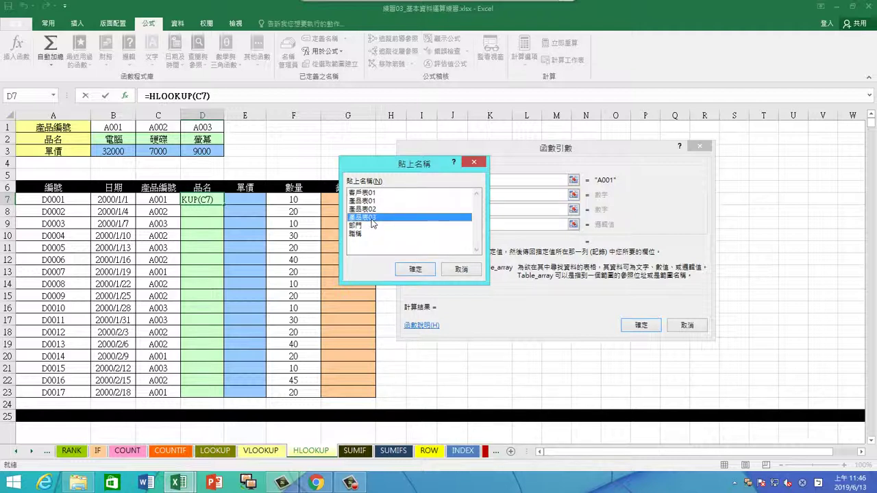
click(415, 269)
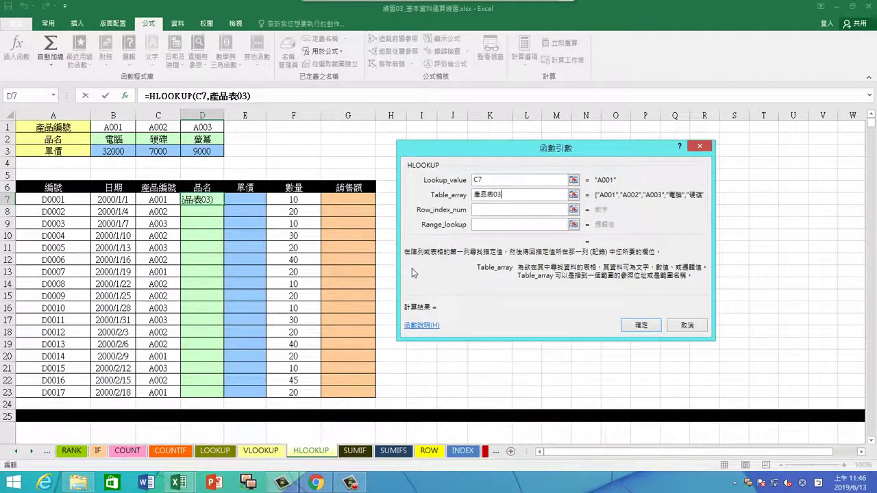
Step: Complete the HLOOKUP in D7 with row index 2 and range lookup 0, and fill it down the 品名 column to row 23
click(483, 209)
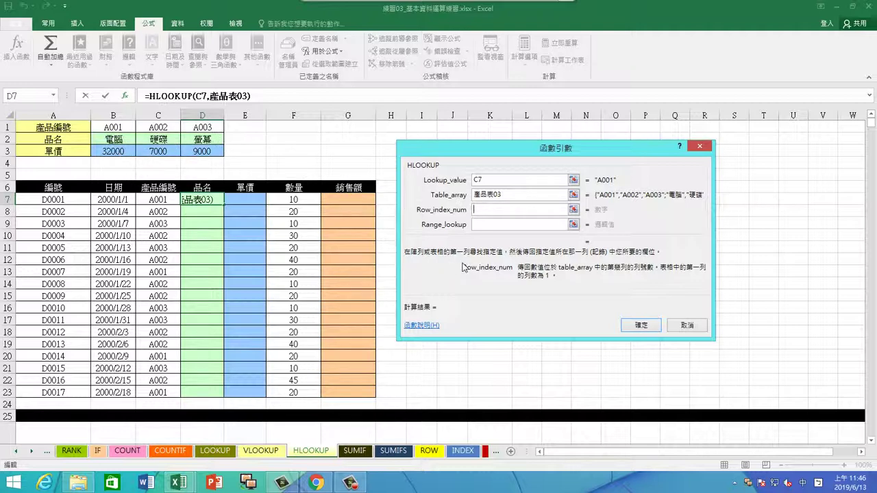
text(2)
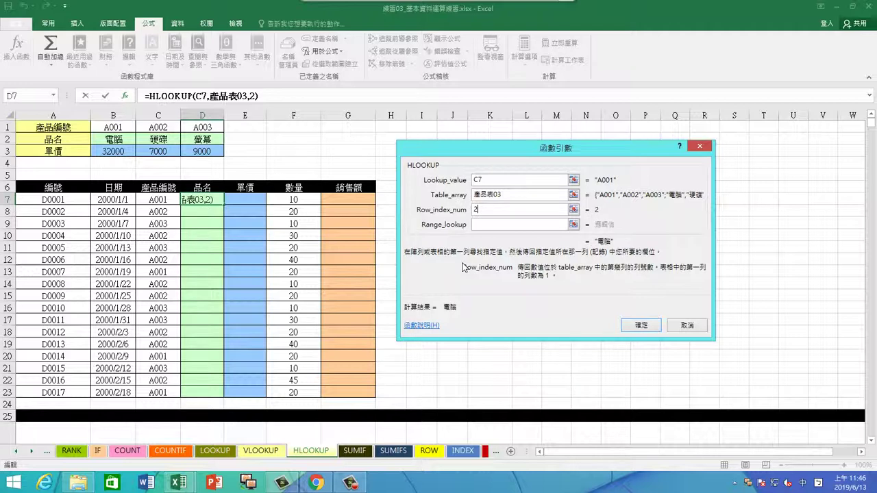
click(482, 225)
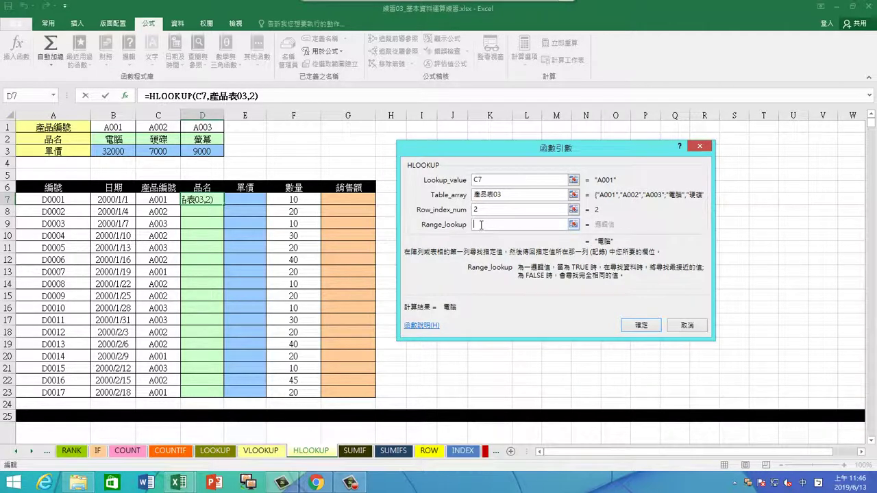
text(0)
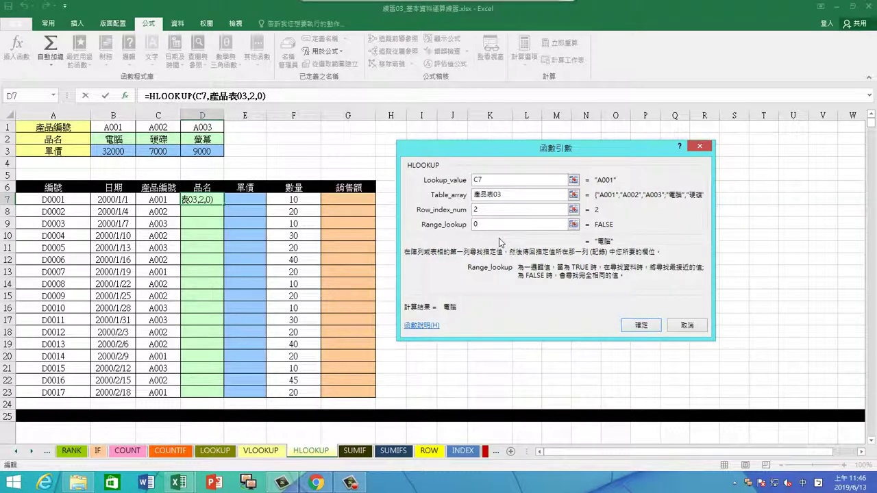
click(631, 324)
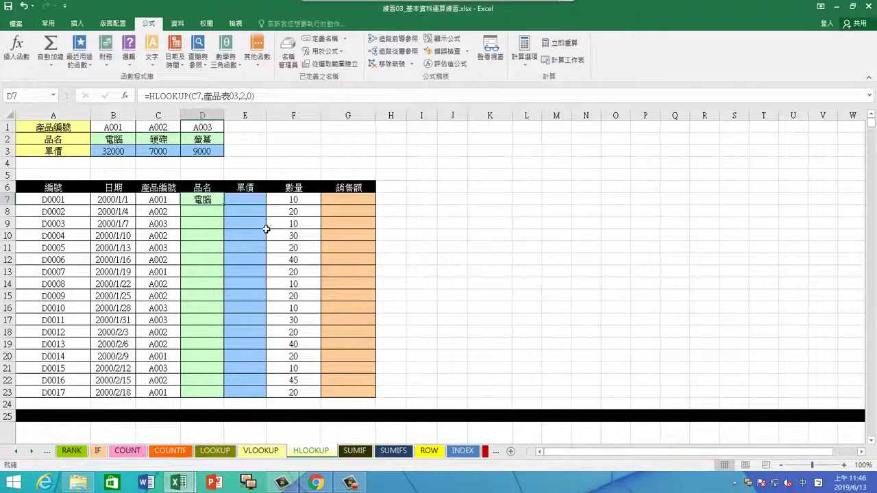
double_click(223, 205)
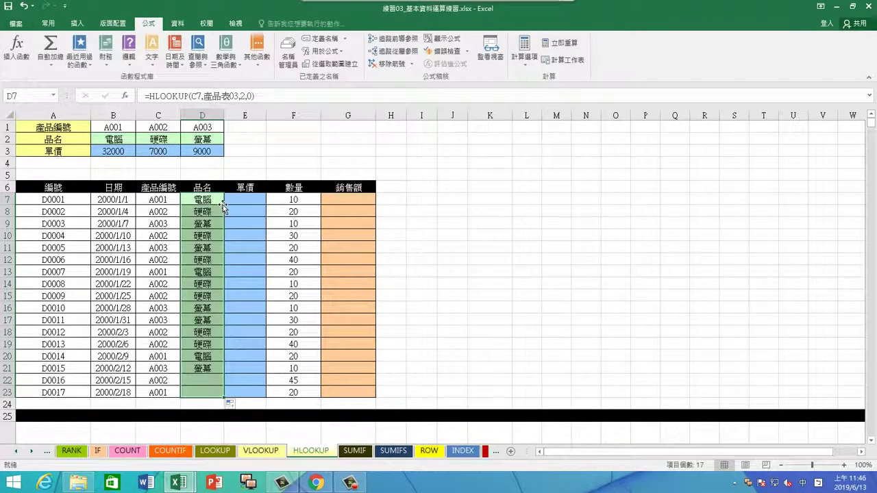
Step: Point out the empty 單價 and 銷售額 cells in row 7, and stop broadcasting the screen to the class
click(252, 199)
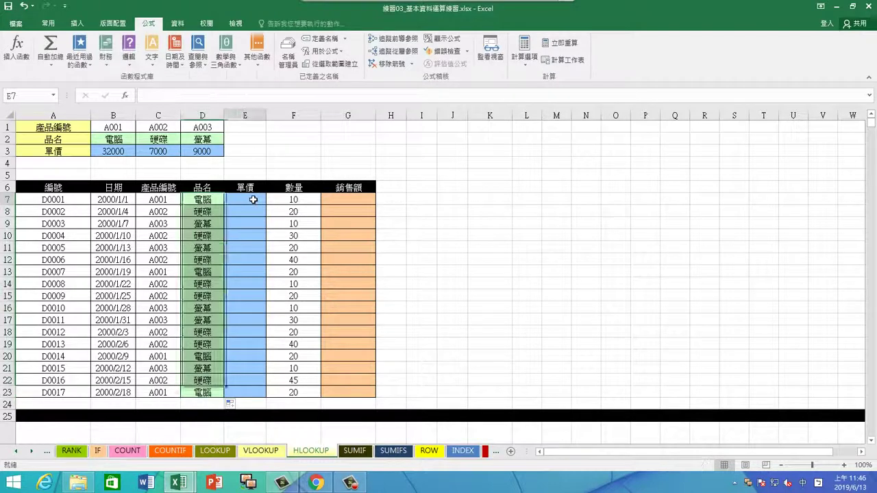
click(345, 200)
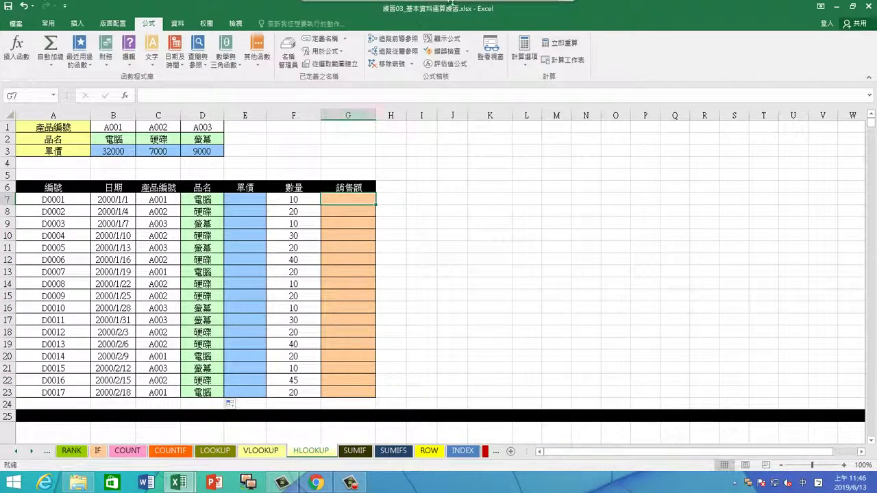
mouse_move(452, 4)
click(540, 19)
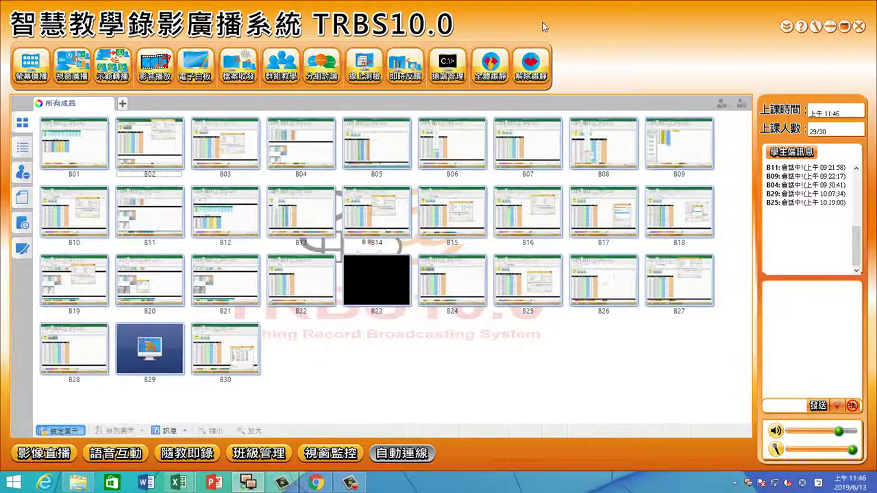